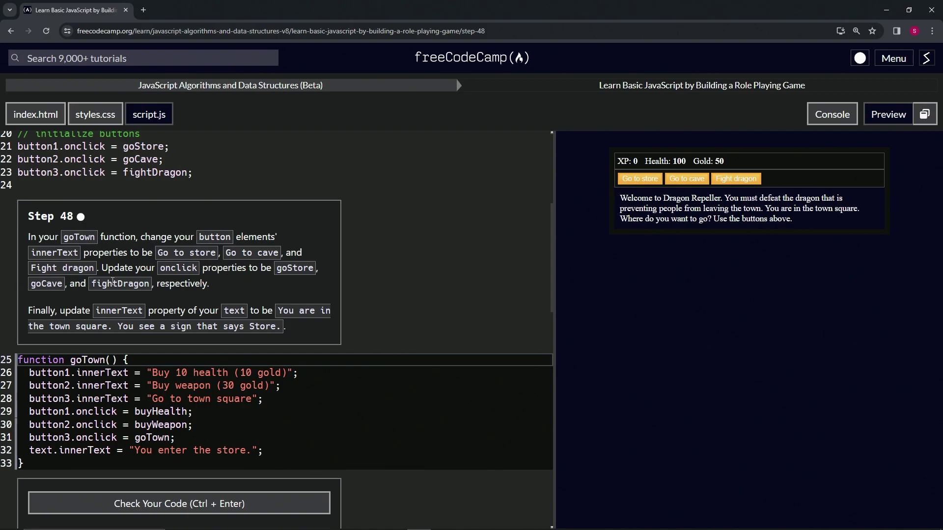
Replace the goTown button labels on lines 26–28 with 'Go to store', 'Go to cave' and 'Fight'
{"action": "double_click", "coordinate": [187, 285]}
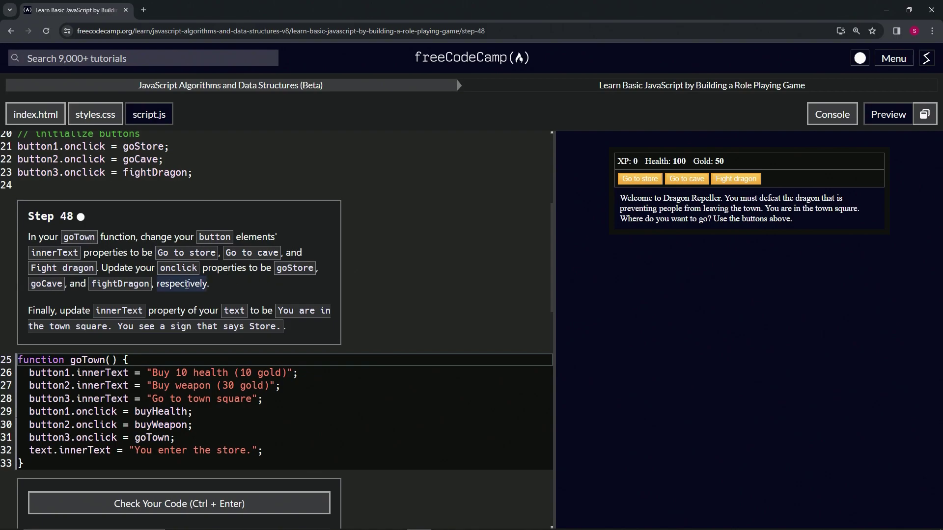
{"action": "left_click", "coordinate": [232, 286]}
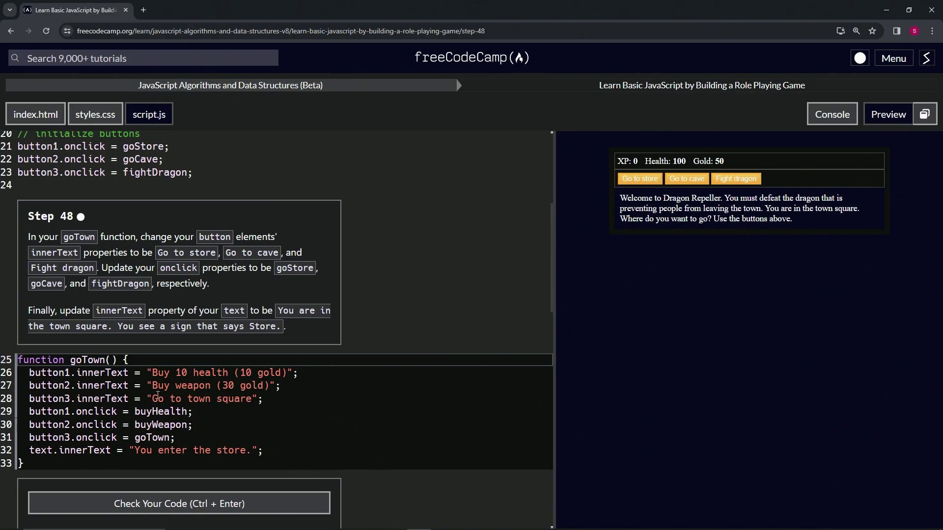
{"action": "left_click_drag", "start_coordinate": [153, 399], "coordinate": [285, 374]}
{"action": "type", "text": "Go to "}
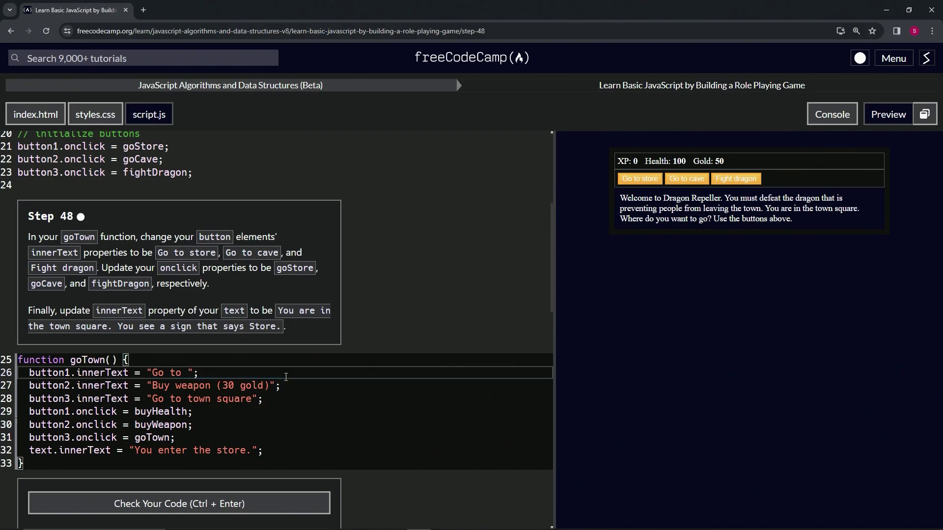
{"action": "type", "text": "sotre"}
{"action": "key", "text": "BackSpace"}
{"action": "key", "text": "BackSpace"}
{"action": "key", "text": "BackSpace"}
{"action": "type", "text": "tore"}
{"action": "left_click_drag", "start_coordinate": [153, 385], "coordinate": [270, 385]}
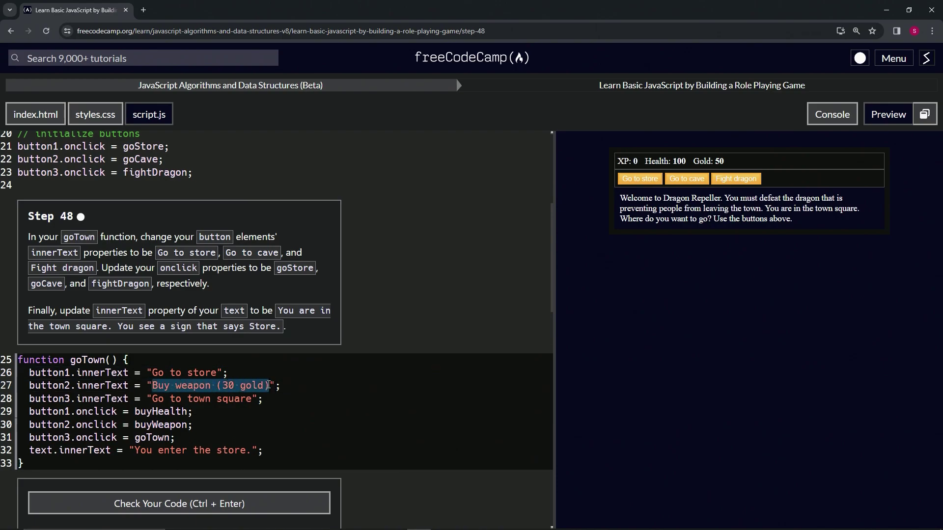
{"action": "type", "text": "Go to "}
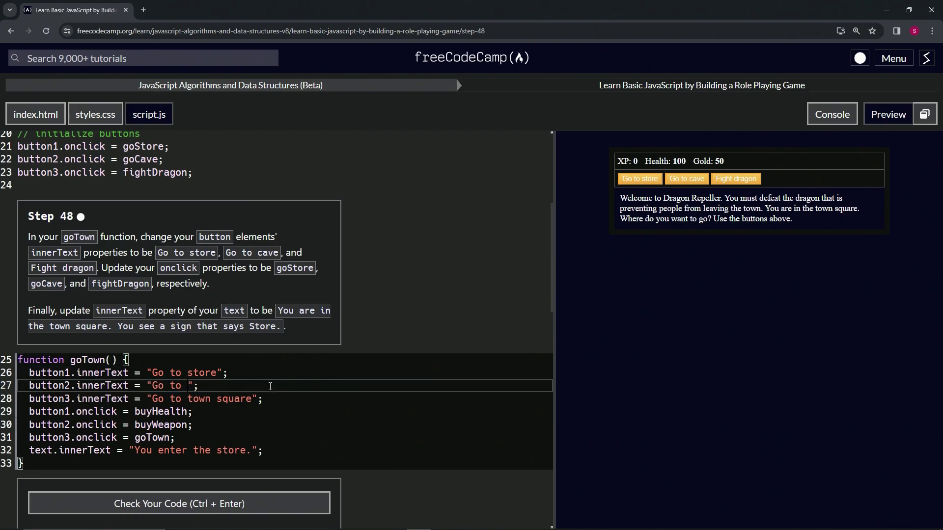
{"action": "type", "text": "cave"}
{"action": "left_click_drag", "start_coordinate": [151, 398], "coordinate": [253, 400]}
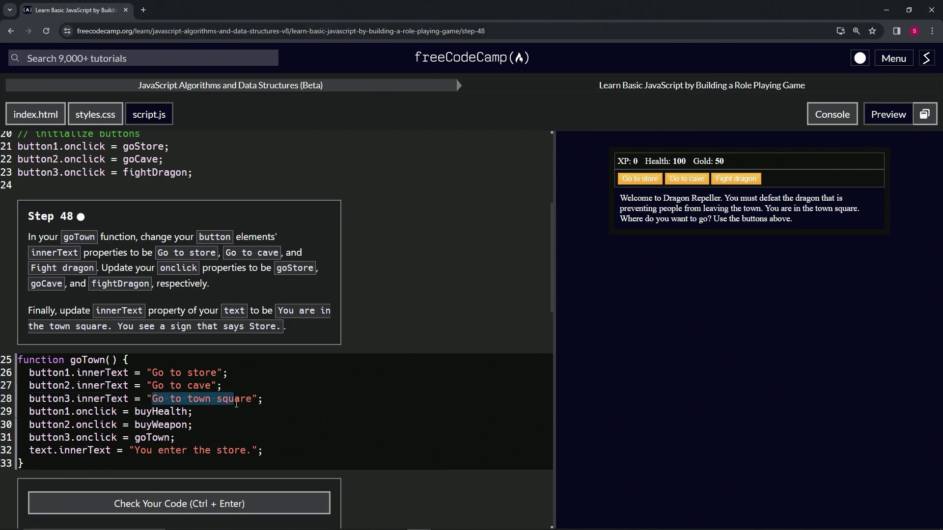
{"action": "type", "text": "Fight d"}
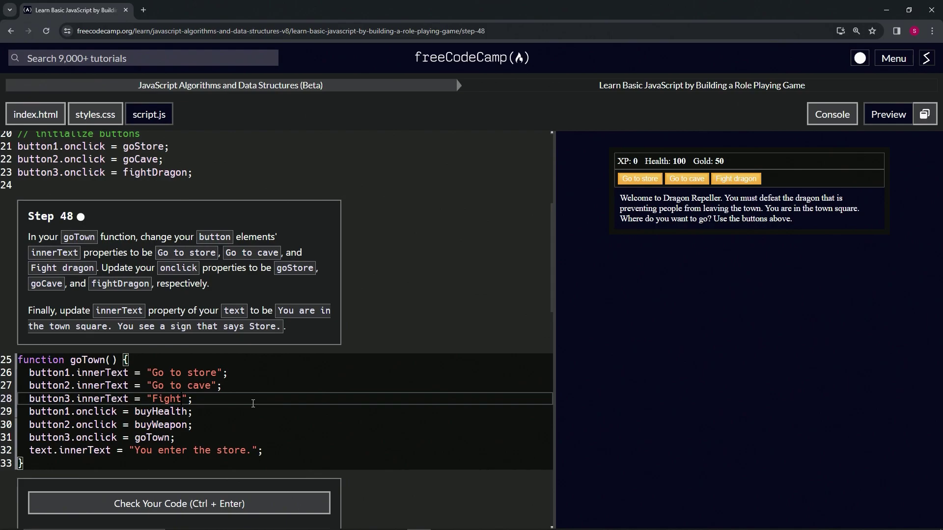
{"action": "type", "text": "ragon"}
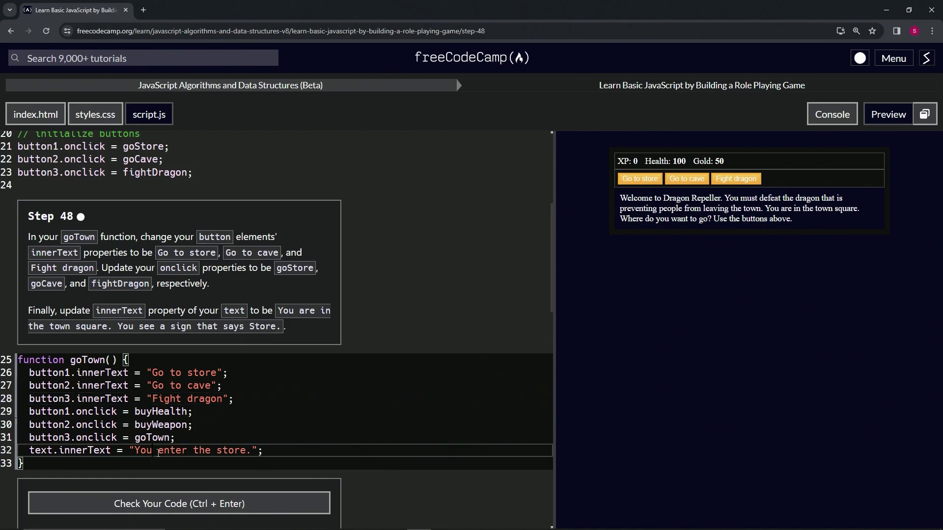
Replace the line 32 message with the town-square Store sign text and run the check
{"action": "mouse_move", "coordinate": [158, 451]}
{"action": "left_mouse_down"}
{"action": "mouse_move", "coordinate": [234, 449]}
{"action": "mouse_move", "coordinate": [218, 447]}
{"action": "left_mouse_up"}
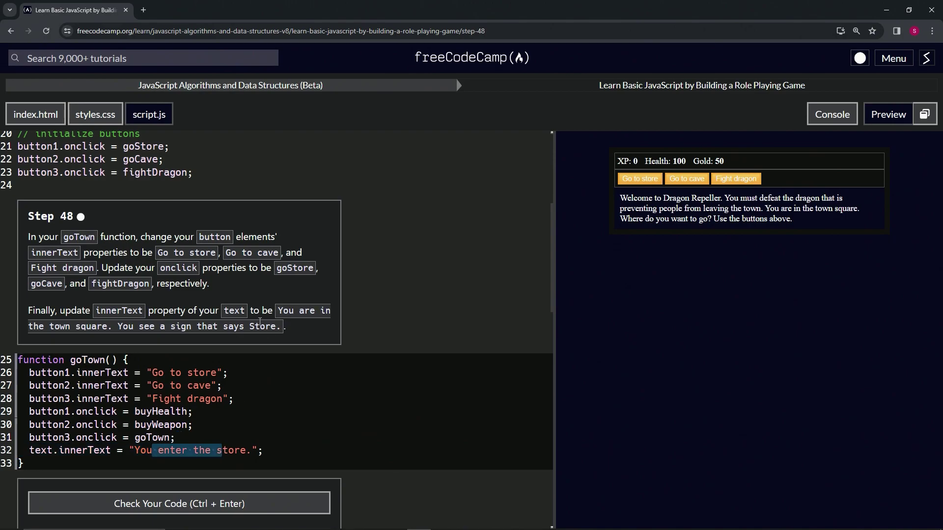
{"action": "type", "text": "are in t"}
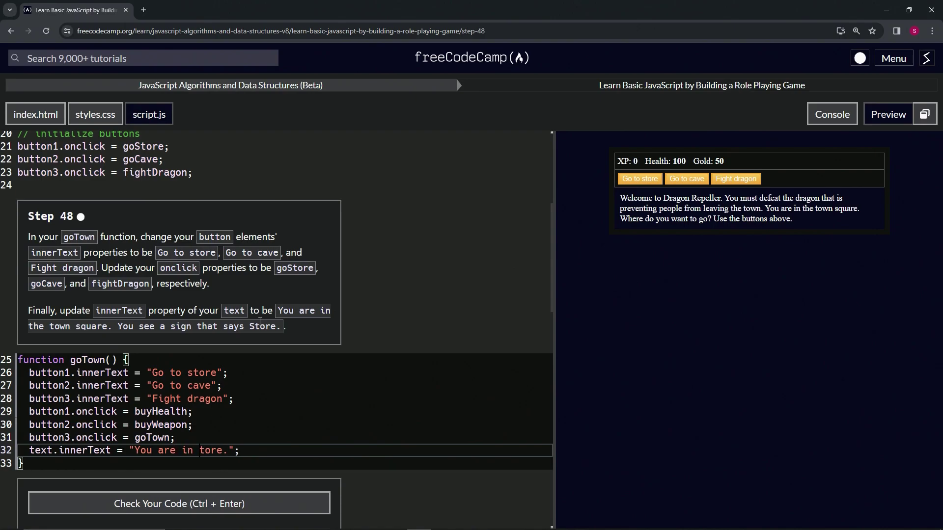
{"action": "type", "text": "he town square"}
{"action": "type", "text": ". You see a"}
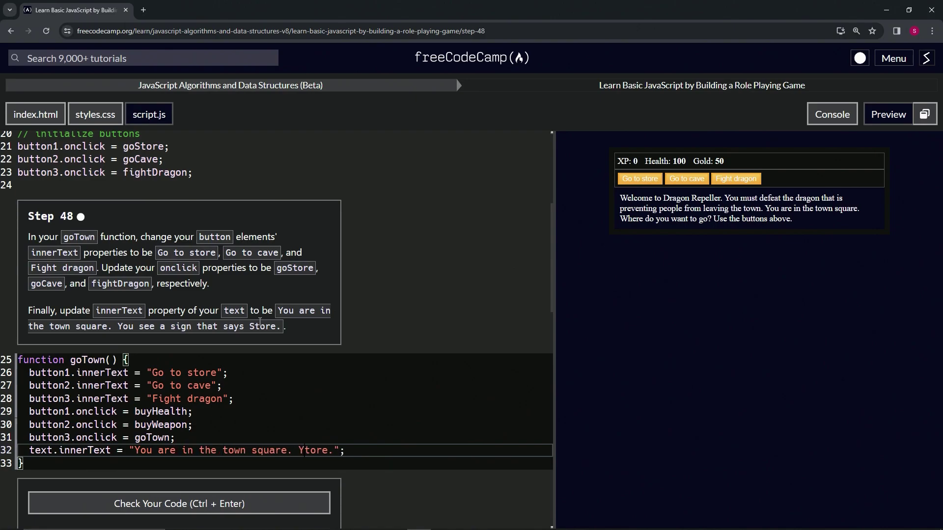
{"action": "type", "text": " sign that say"}
{"action": "type", "text": "s S"}
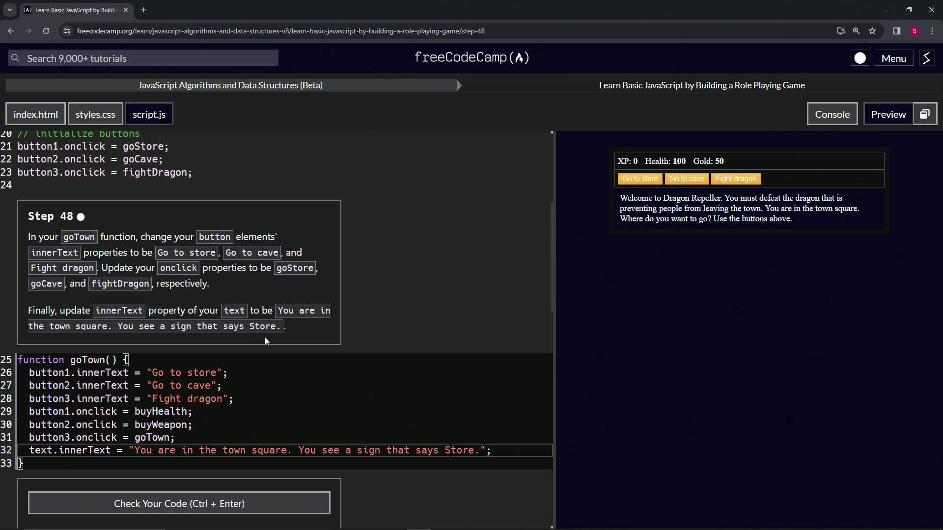
{"action": "left_click", "coordinate": [180, 504]}
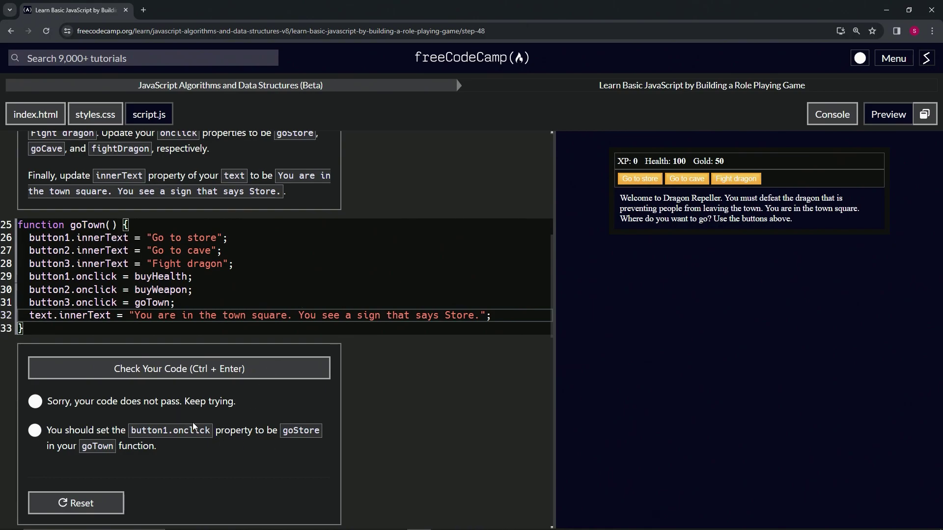
{"action": "scroll", "coordinate": [168, 282], "scroll_direction": "up", "scroll_amount": 3}
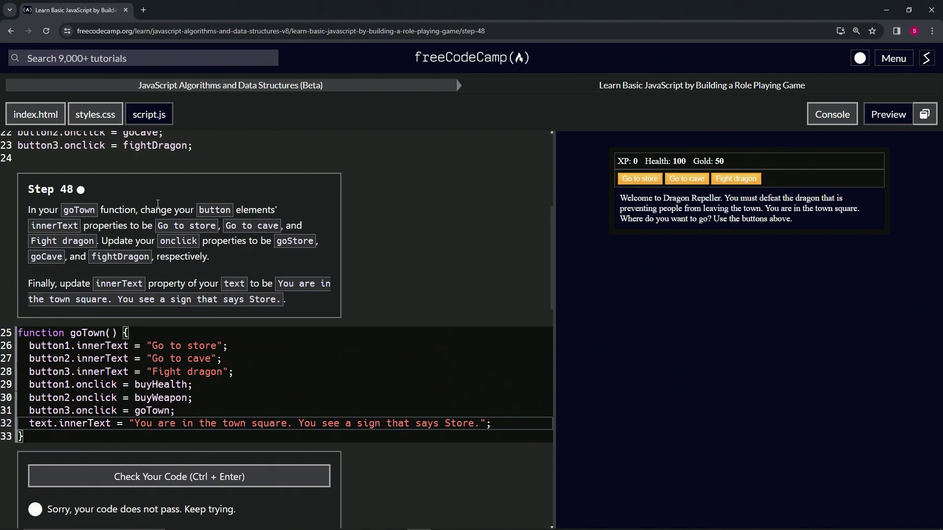
{"action": "scroll", "coordinate": [158, 205], "scroll_direction": "up", "scroll_amount": 2}
Copy goStore, goCave and fightDragon over buyHealth, buyWeapon and goTown on lines 29–31
{"action": "double_click", "coordinate": [142, 173]}
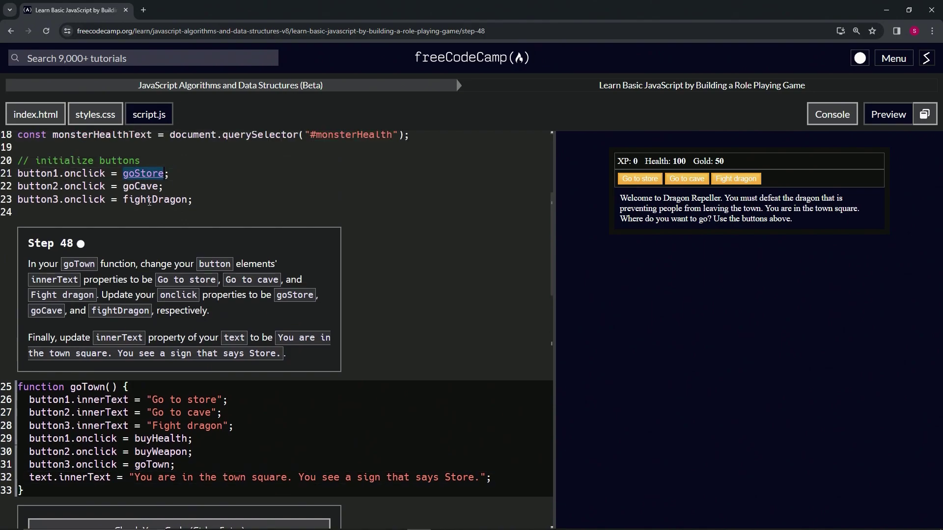
{"action": "key", "text": "ctrl+c"}
{"action": "double_click", "coordinate": [159, 439]}
{"action": "key", "text": "ctrl+v"}
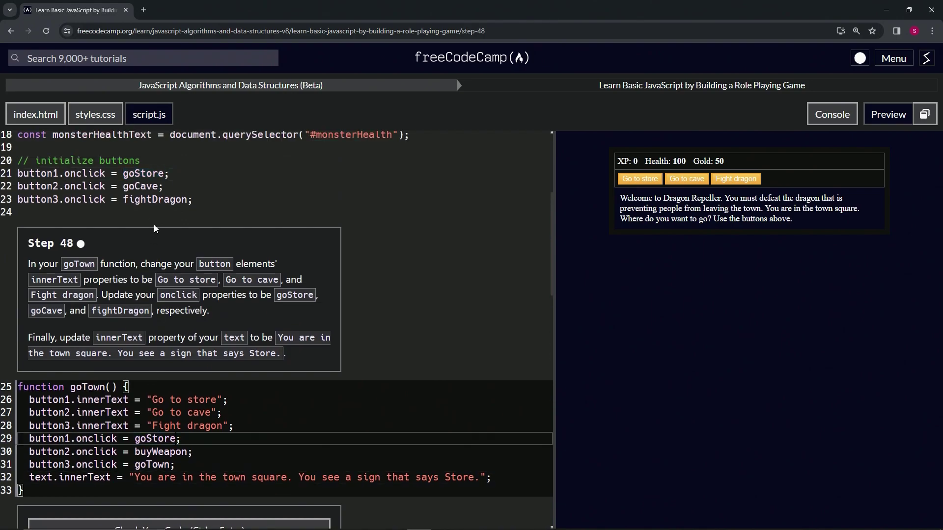
{"action": "double_click", "coordinate": [141, 187]}
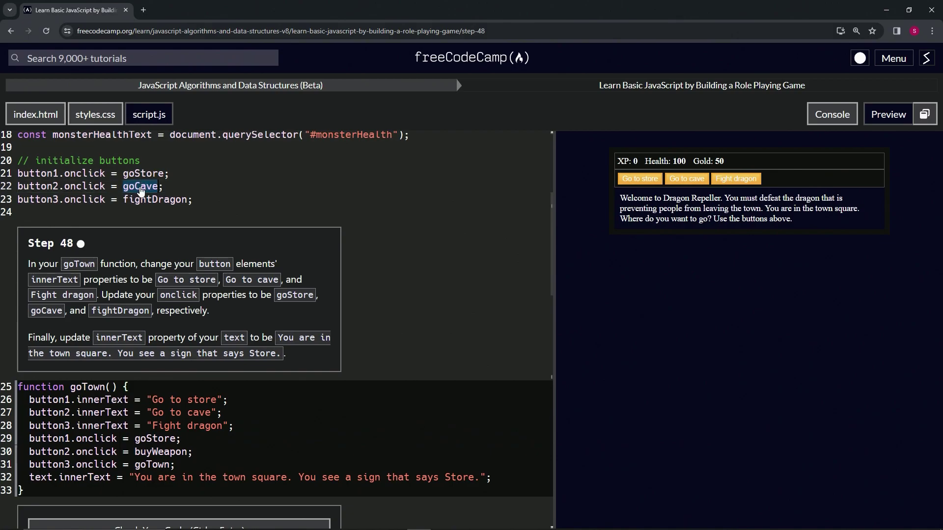
{"action": "key", "text": "ctrl+c"}
{"action": "double_click", "coordinate": [159, 452]}
{"action": "key", "text": "ctrl+v"}
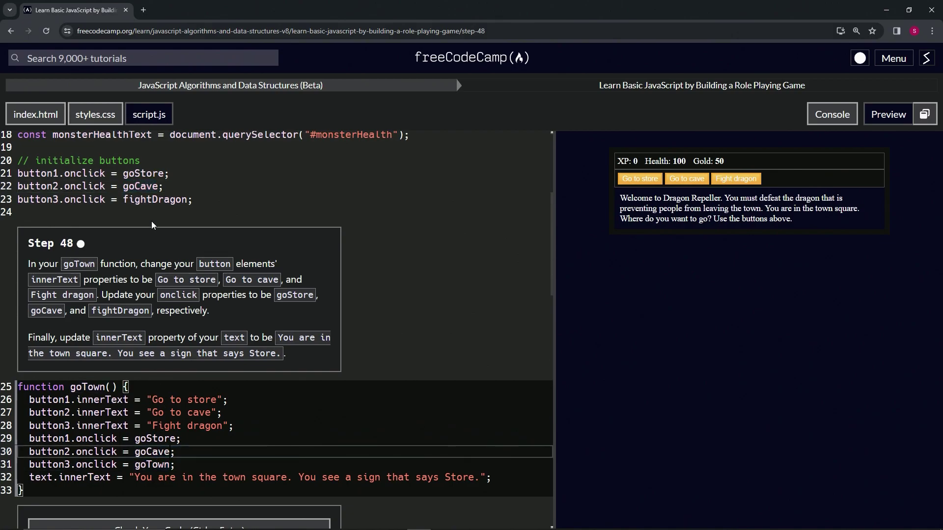
{"action": "double_click", "coordinate": [154, 200]}
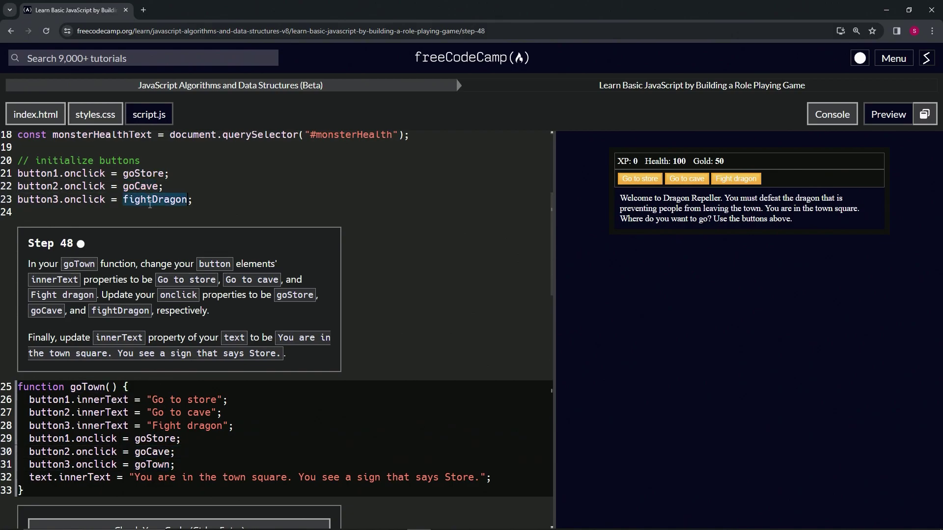
{"action": "key", "text": "ctrl+c"}
{"action": "double_click", "coordinate": [152, 464]}
{"action": "key", "text": "ctrl+v"}
{"action": "scroll", "coordinate": [338, 369], "scroll_direction": "down", "scroll_amount": 3}
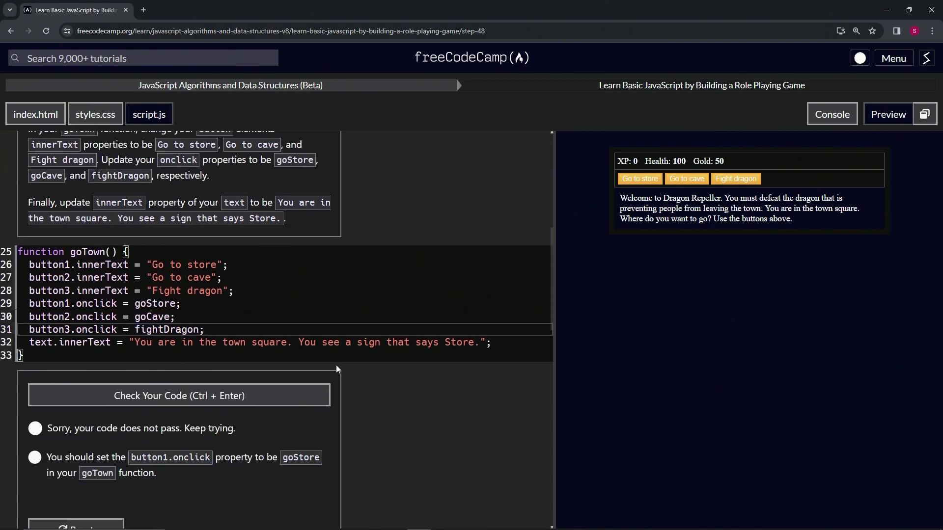
Pass the step 48 check and submit the code to advance to step 49
{"action": "left_click", "coordinate": [213, 396]}
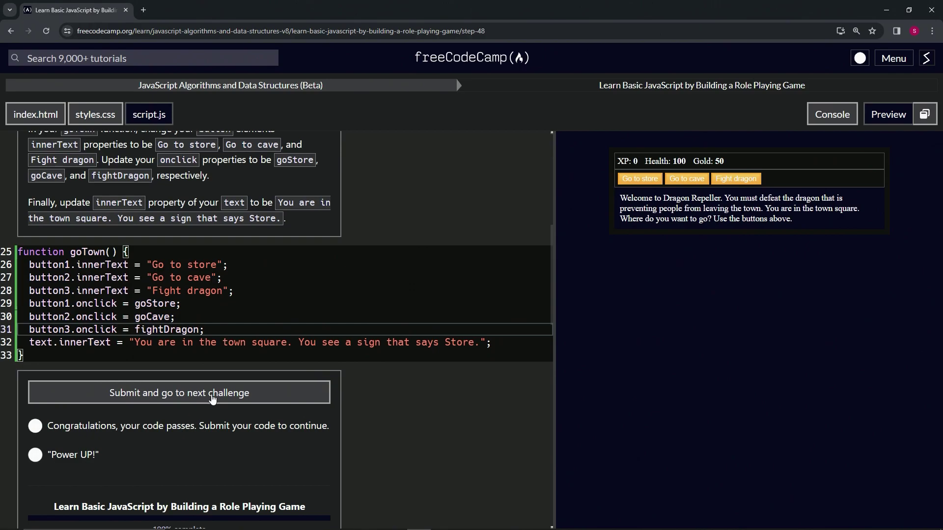
{"action": "left_click", "coordinate": [212, 392]}
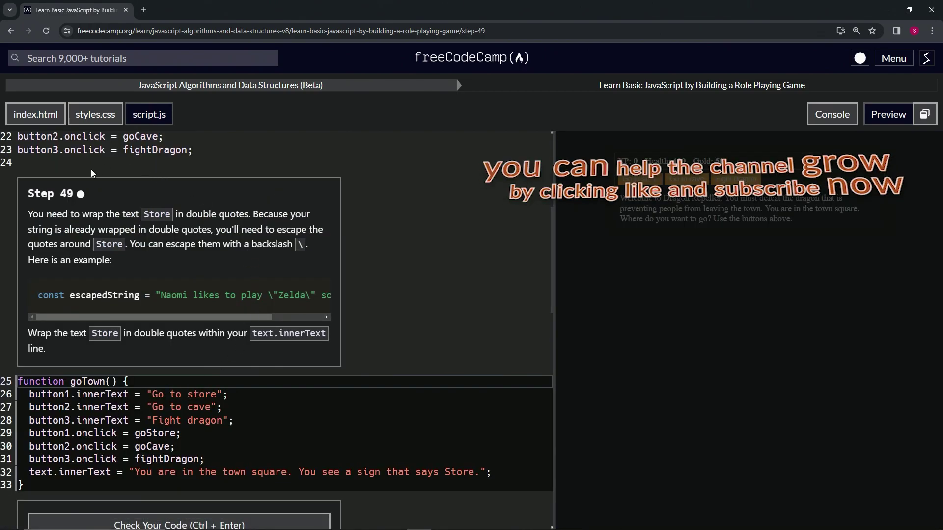